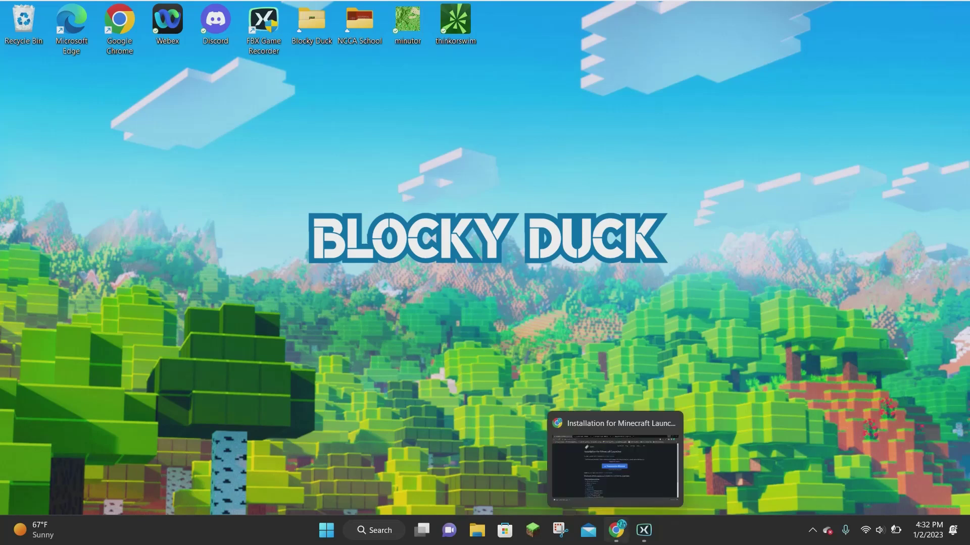
Restore the Chrome window showing the fabricmc.net Fabric installer page
left_click(616, 531)
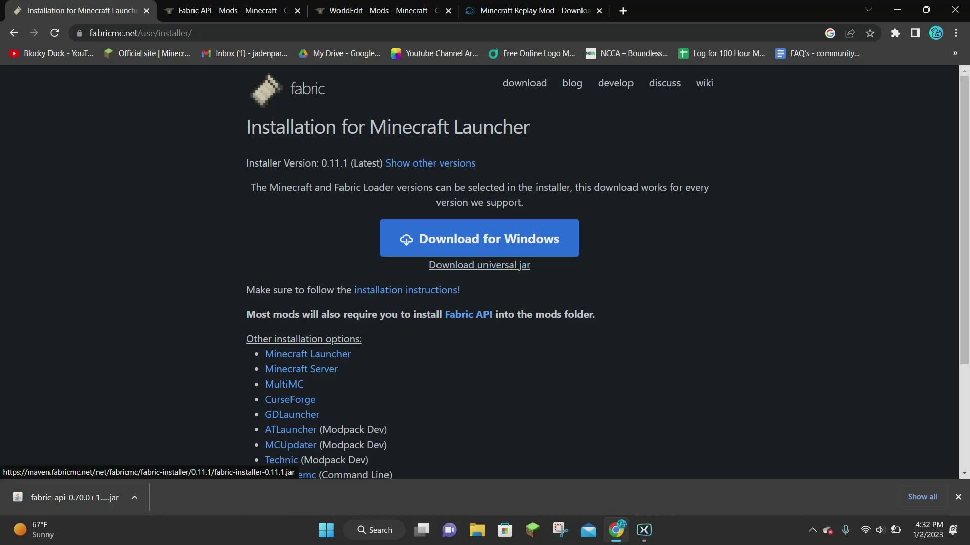
Download the universal Fabric installer jar and run it from Chrome's download bar
left_click(479, 265)
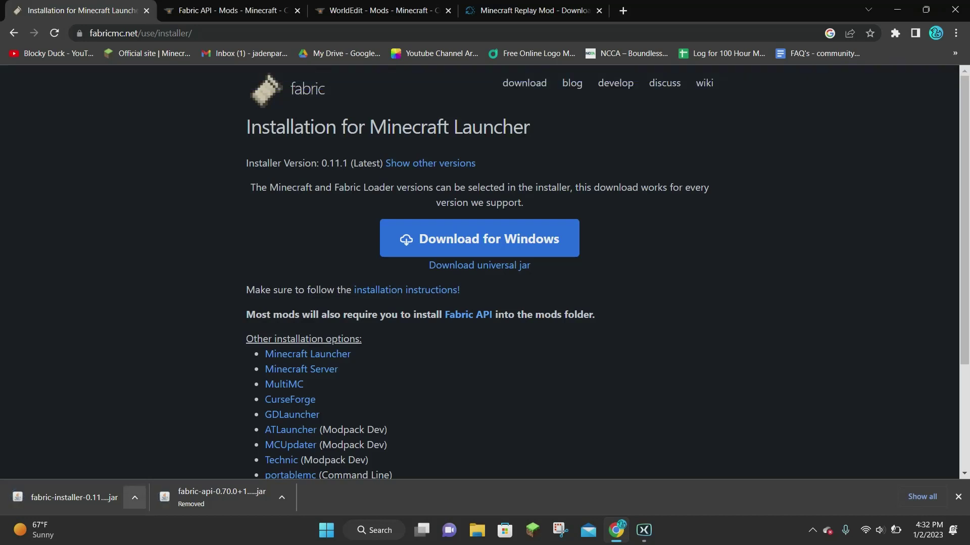
left_click(134, 498)
left_click(154, 414)
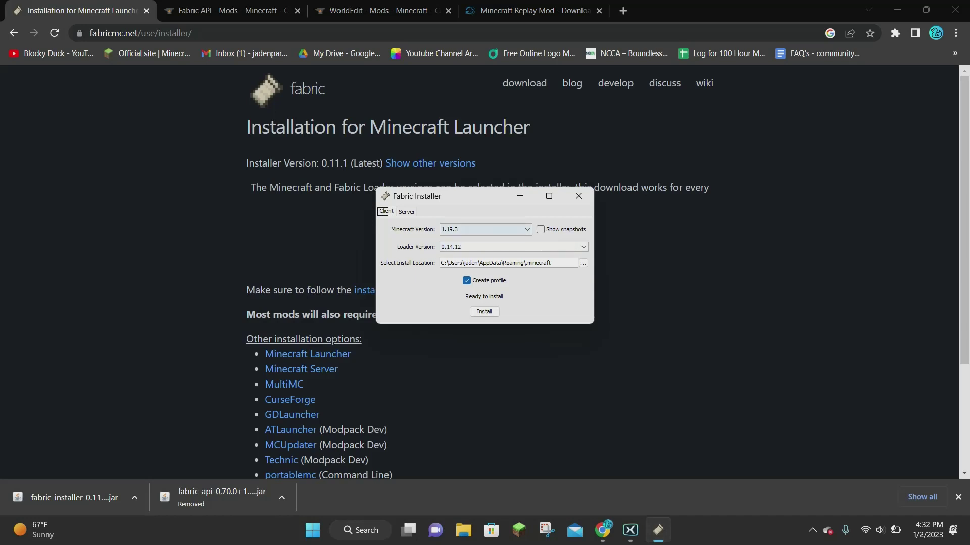
Install Loader 0.14.12 for 1.19.3, acknowledge the success message, and exit the installer
left_click(484, 311)
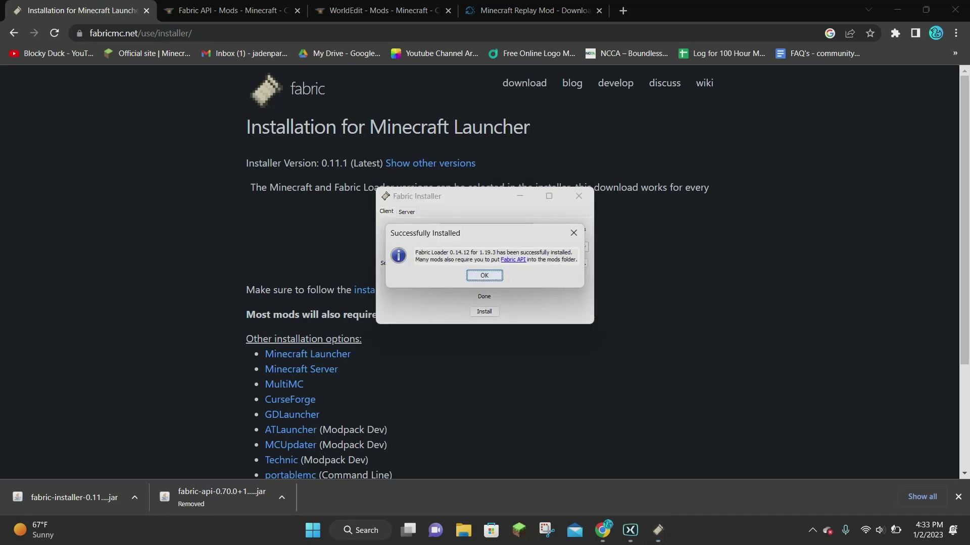
left_click(483, 275)
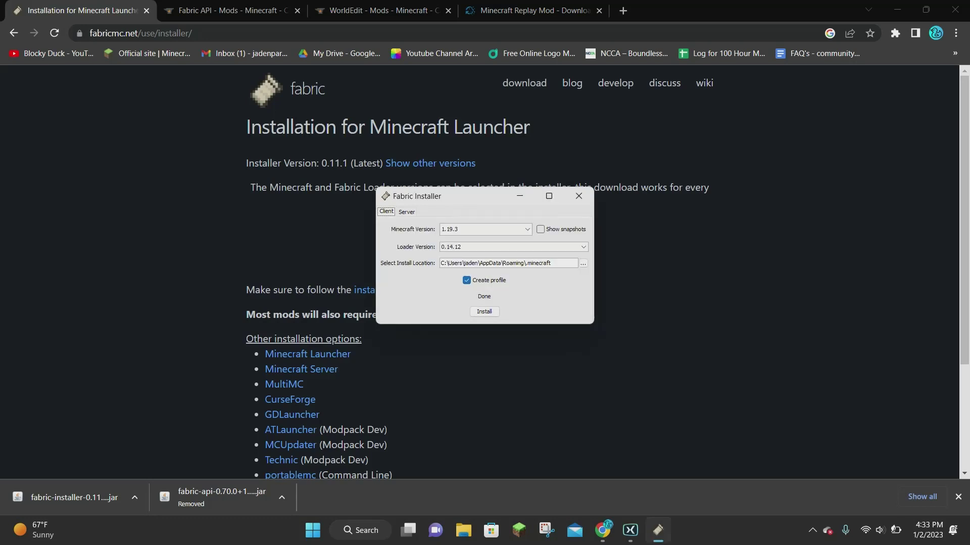
left_click(578, 196)
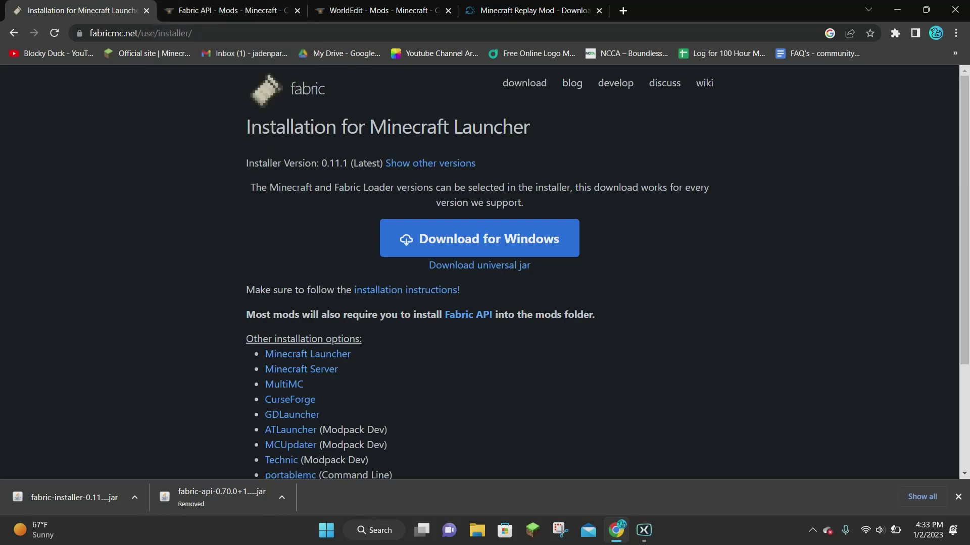
On the Fabric API CurseForge files page, get the 0.70.0+1.19.3 Main File jar
left_click(230, 10)
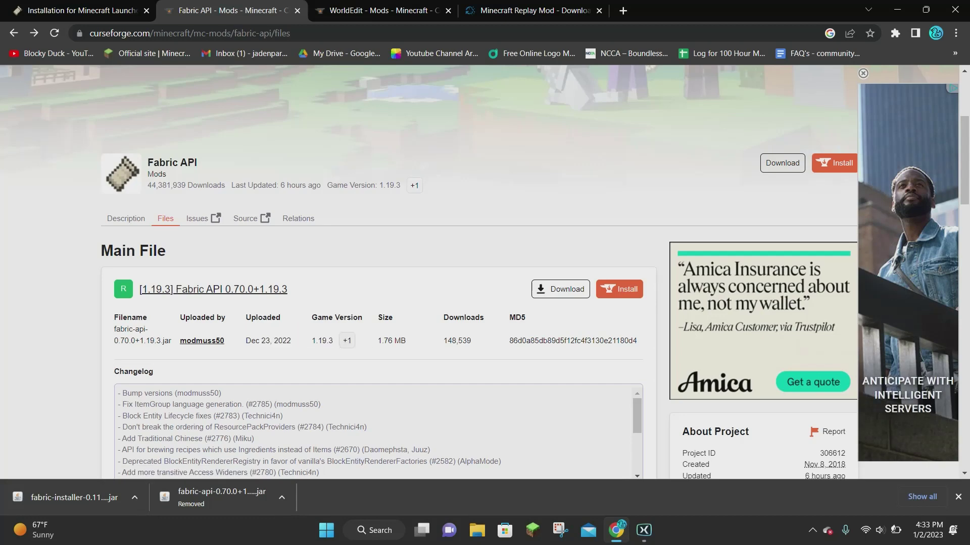
scroll(485, 273, "down", 1)
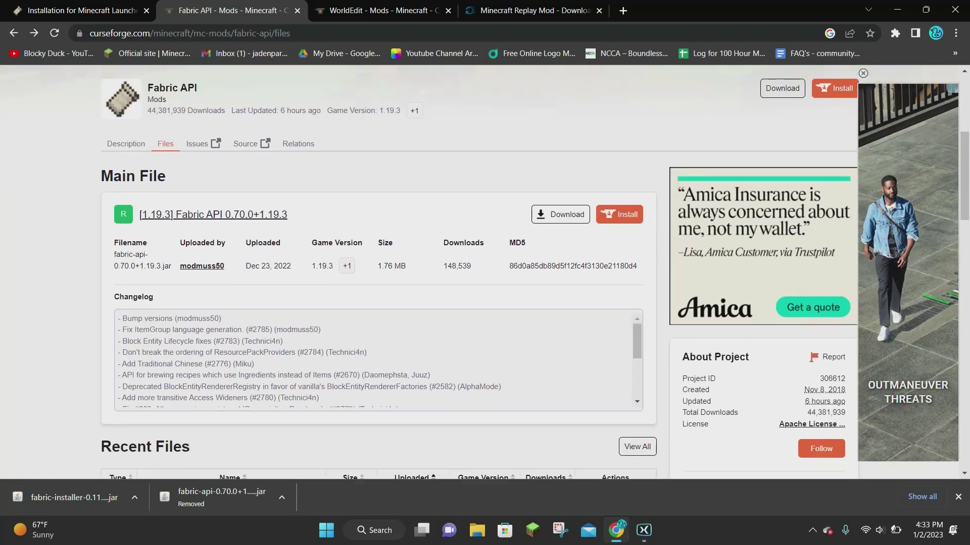
scroll(484, 273, "down", 1)
scroll(374, 308, "down", 2)
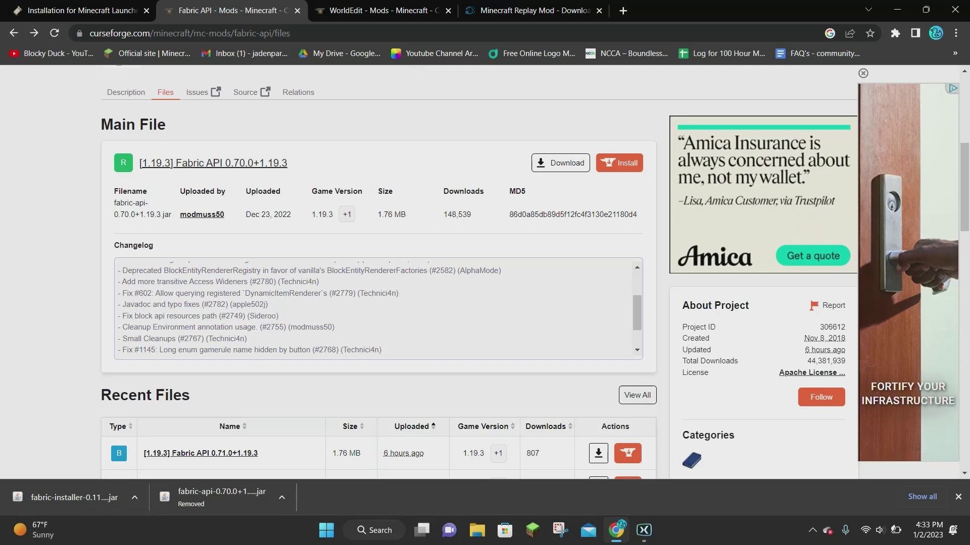
scroll(374, 308, "down", 4)
scroll(374, 308, "up", 2)
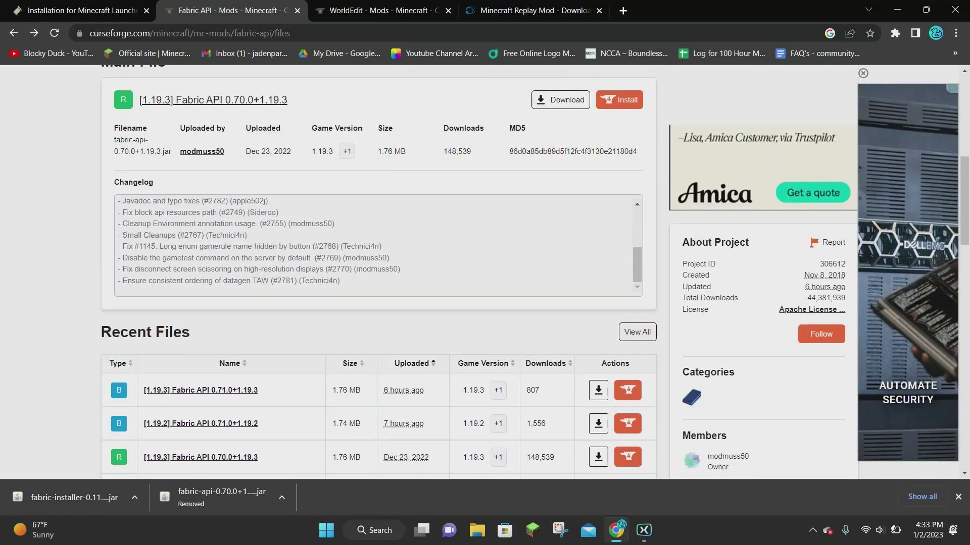
scroll(561, 293, "up", 3)
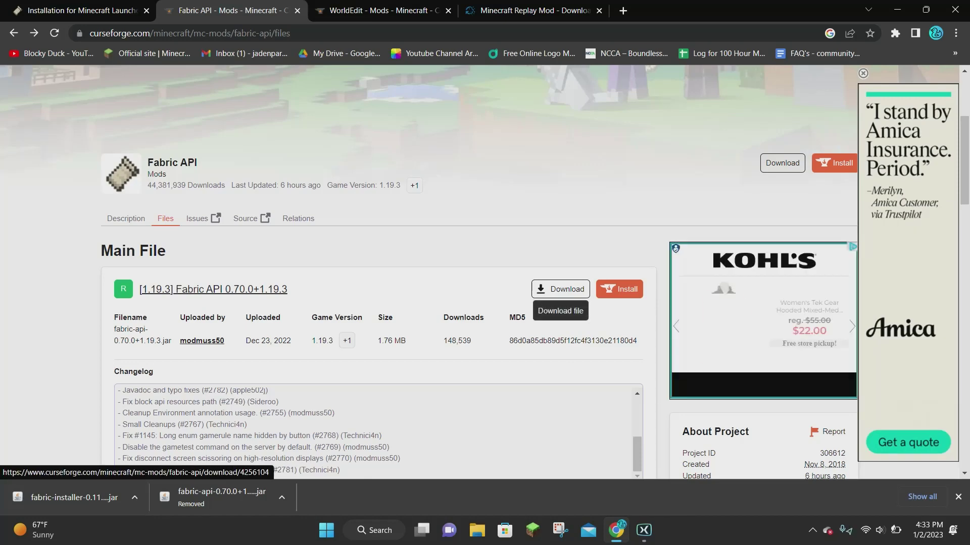
scroll(429, 273, "down", 8)
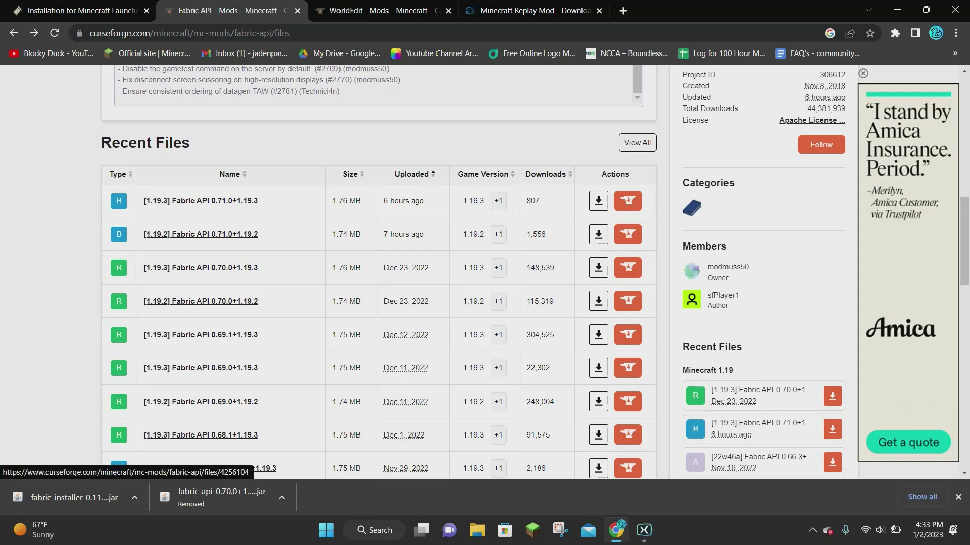
scroll(414, 427, "up", 5)
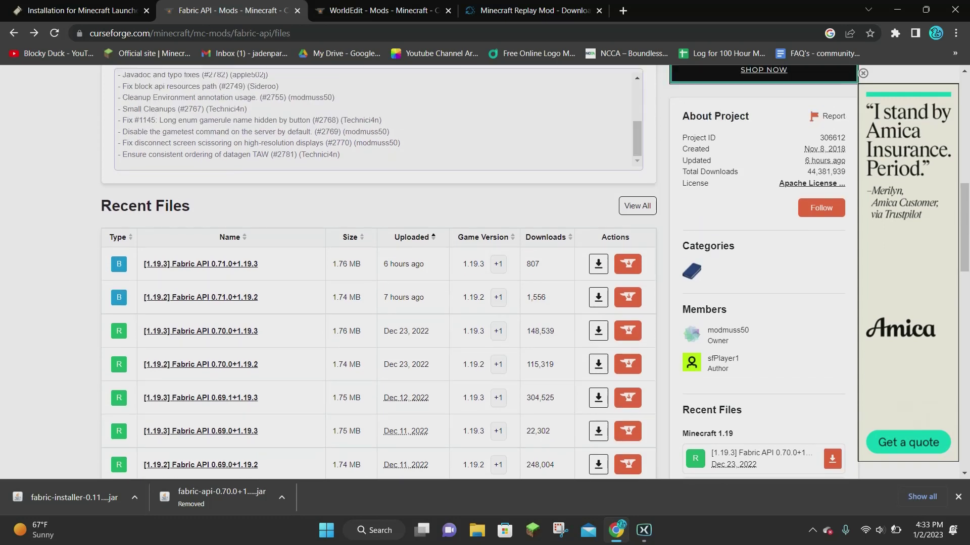
scroll(414, 427, "up", 4)
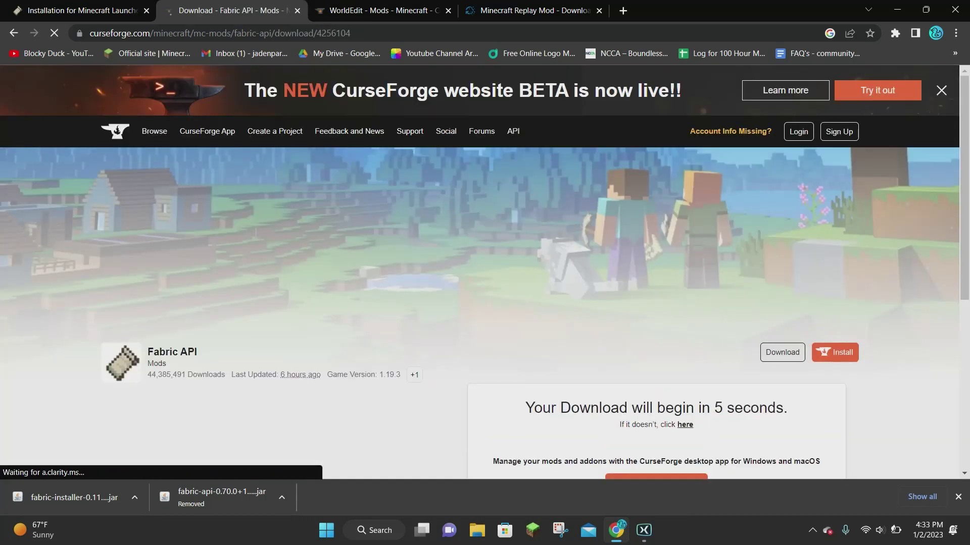
scroll(485, 272, "down", 1)
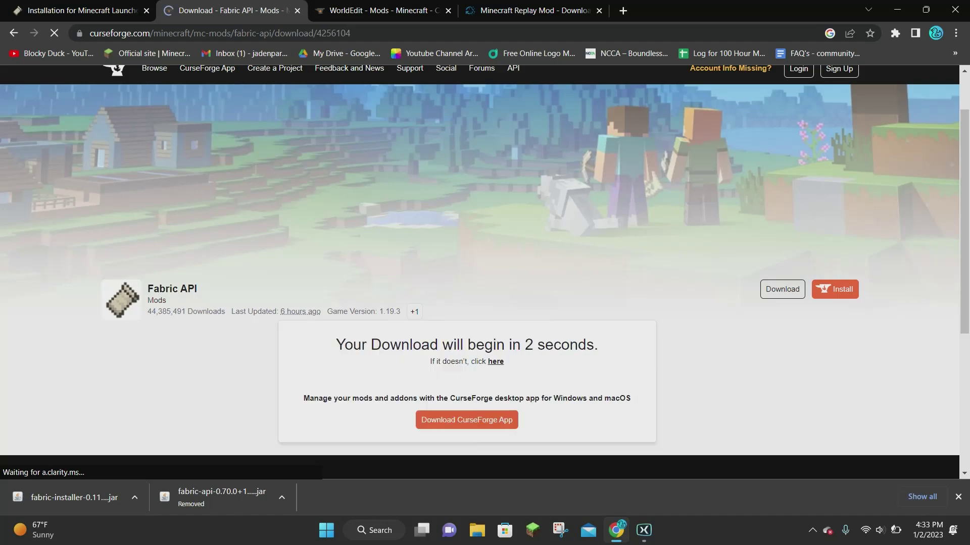
scroll(484, 272, "down", 1)
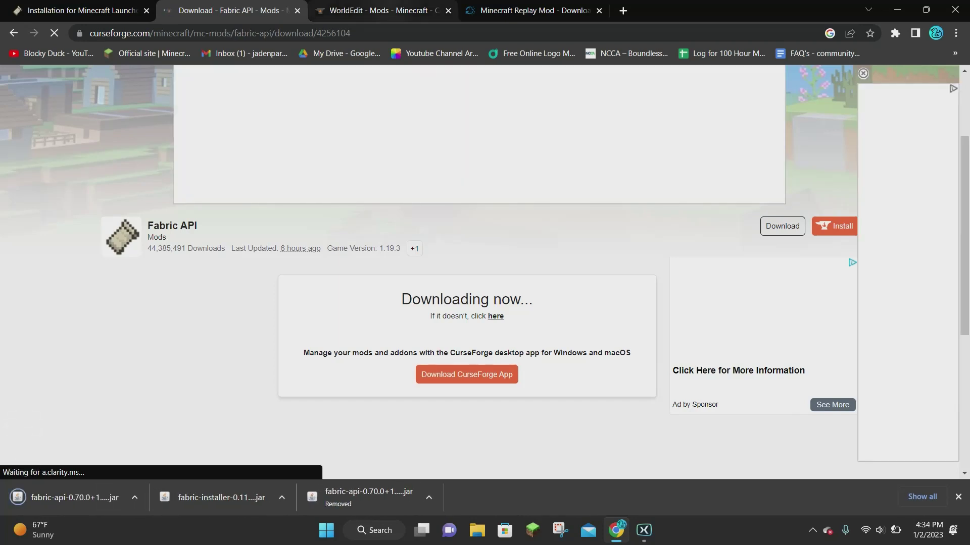
key("ctrl+Tab")
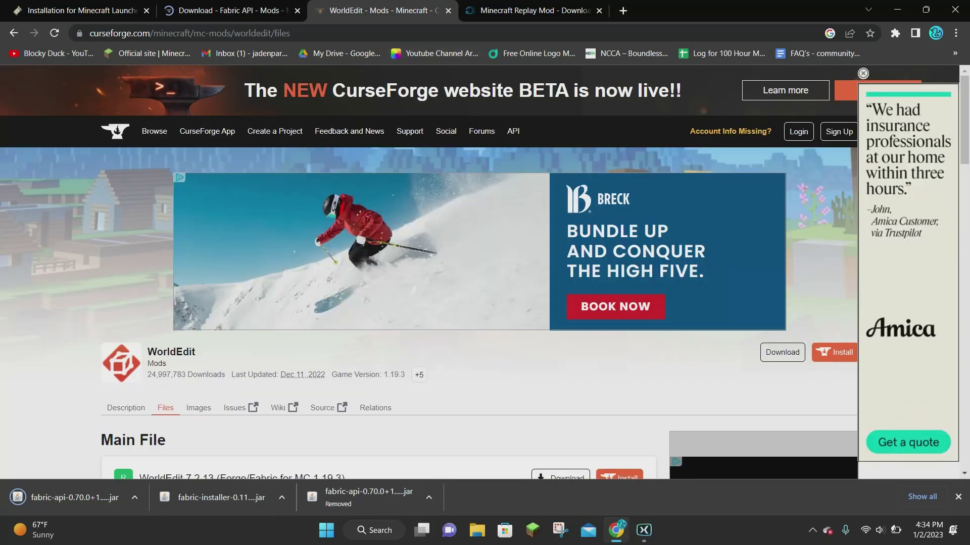
Get the WorldEdit 7.2.13 for 1.19.3 Main File from its CurseForge files page
scroll(485, 273, "down", 2)
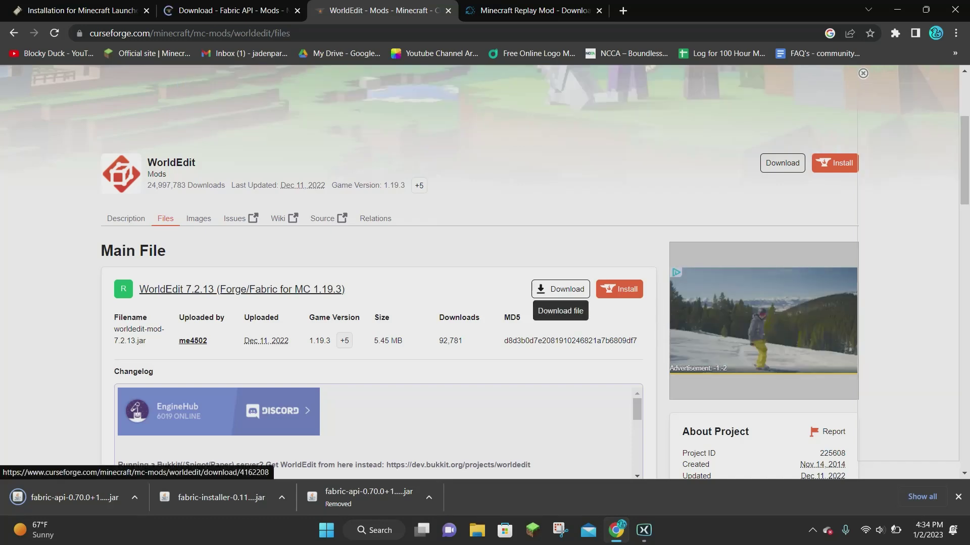
scroll(561, 289, "down", 6)
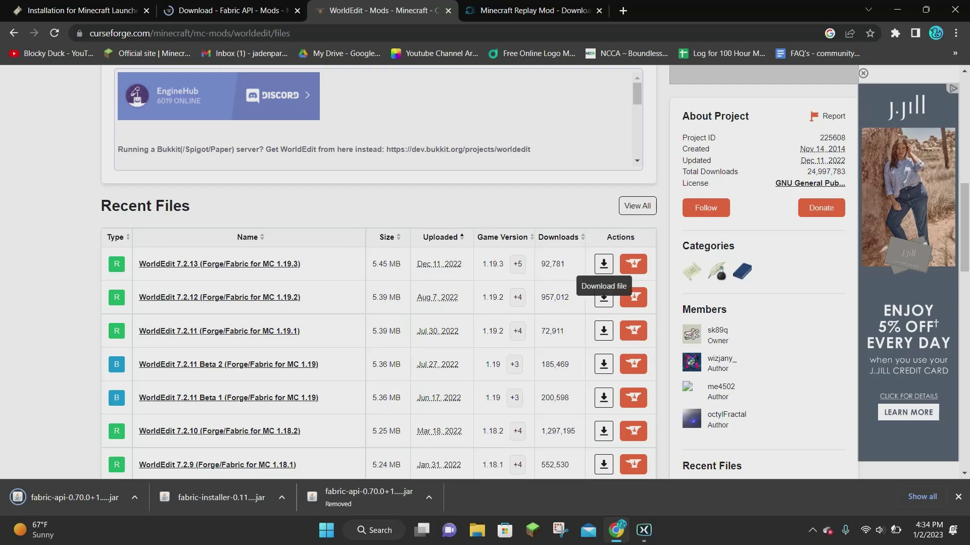
scroll(485, 273, "up", 6)
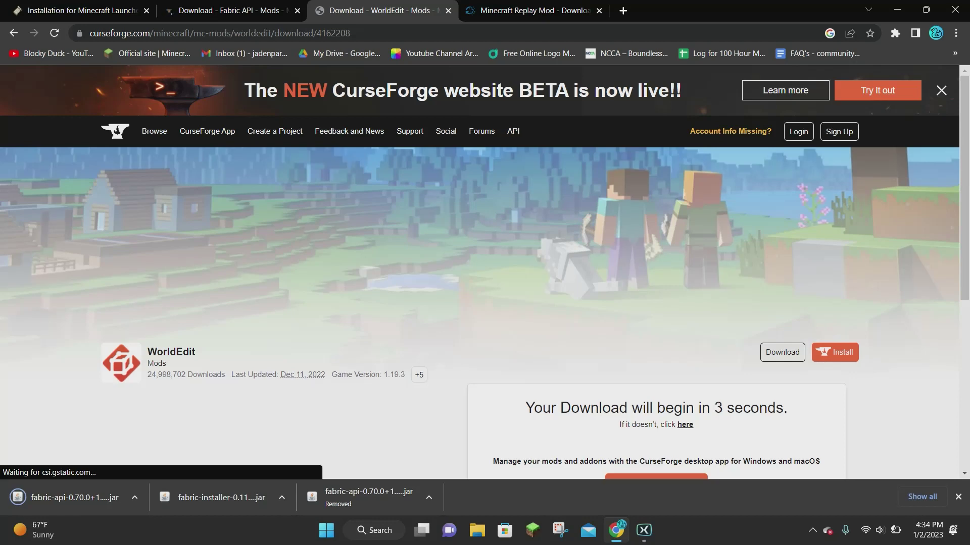
scroll(485, 272, "down", 1)
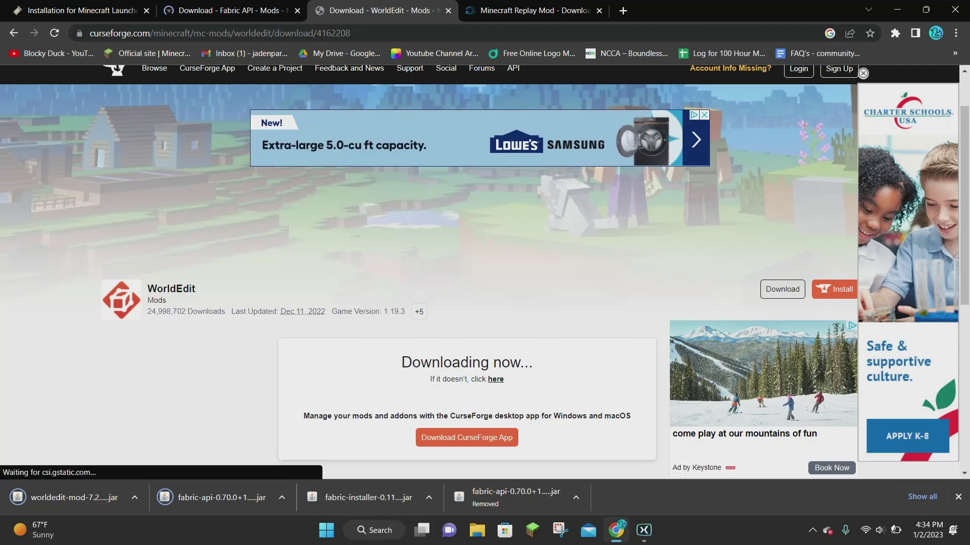
key("super+s")
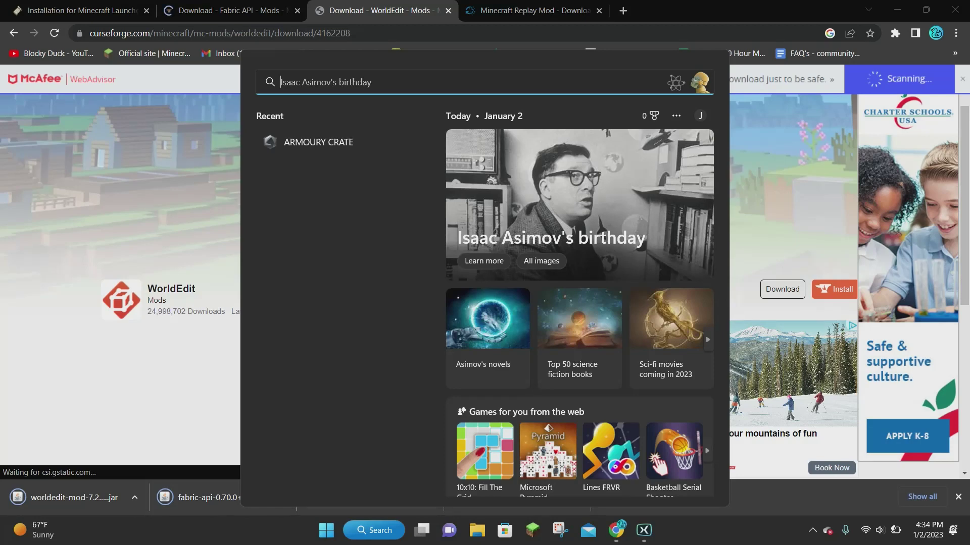
Open the %appdata% folder from Windows Search
type("%appdata")
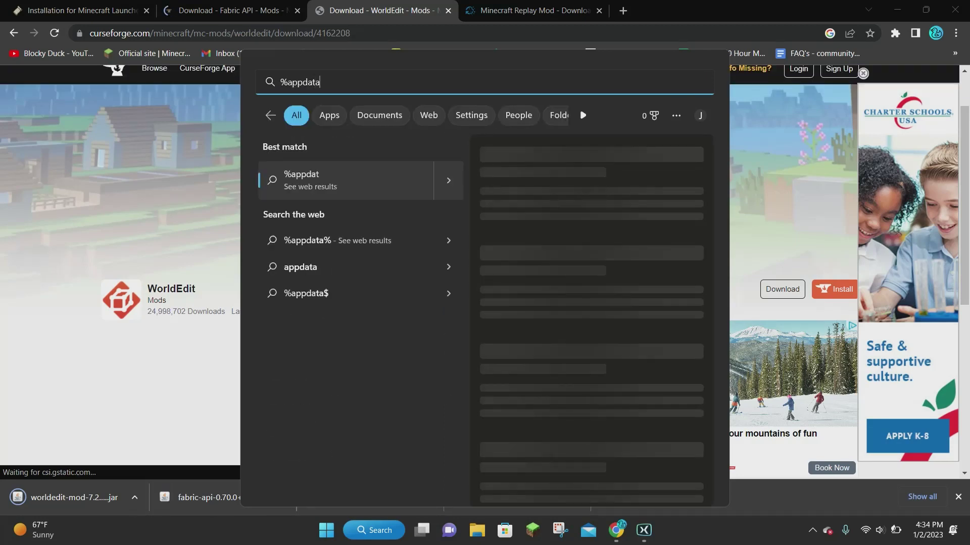
type("%")
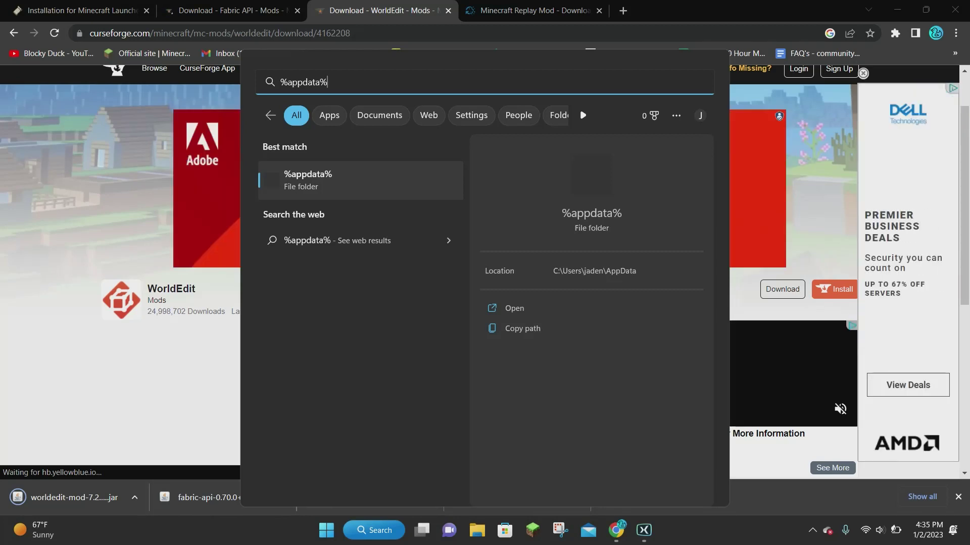
key("Down")
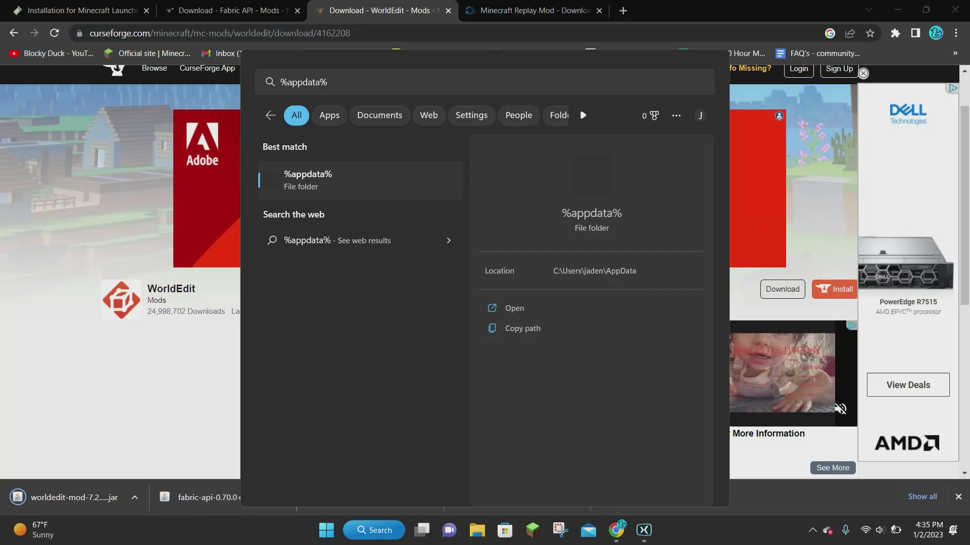
key("Return")
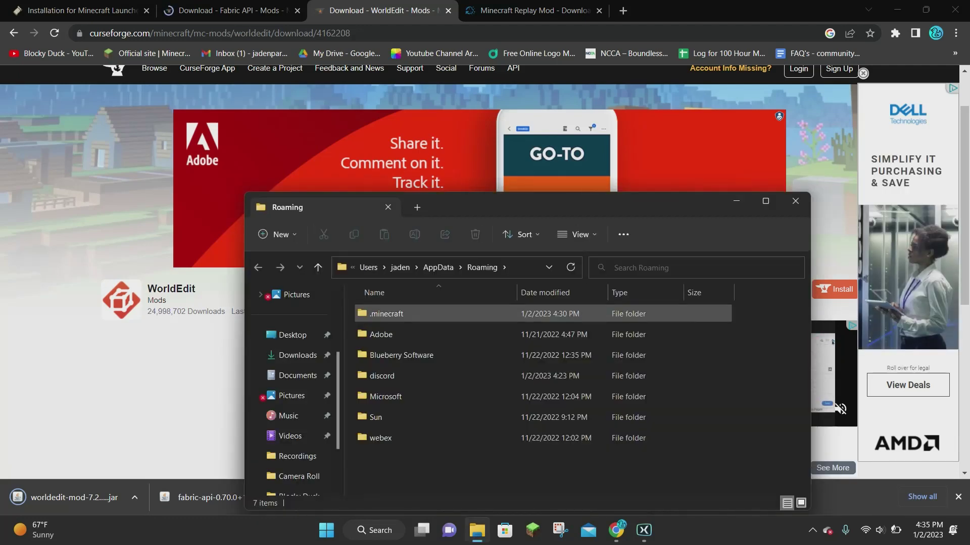
Open .minecraft\mods, reposition the window higher, then minimize it
double_click(386, 314)
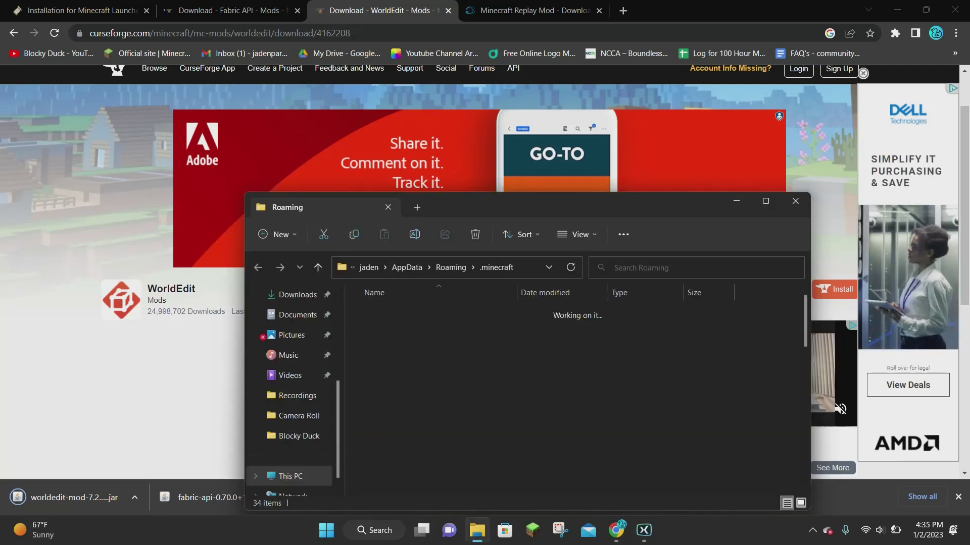
left_click_drag(544, 202, 537, 171)
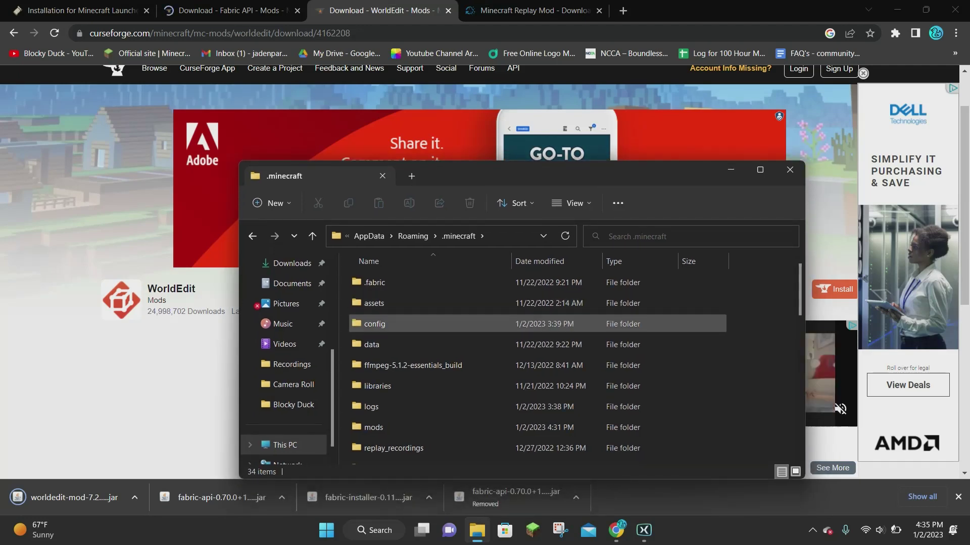
scroll(384, 326, "down", 1)
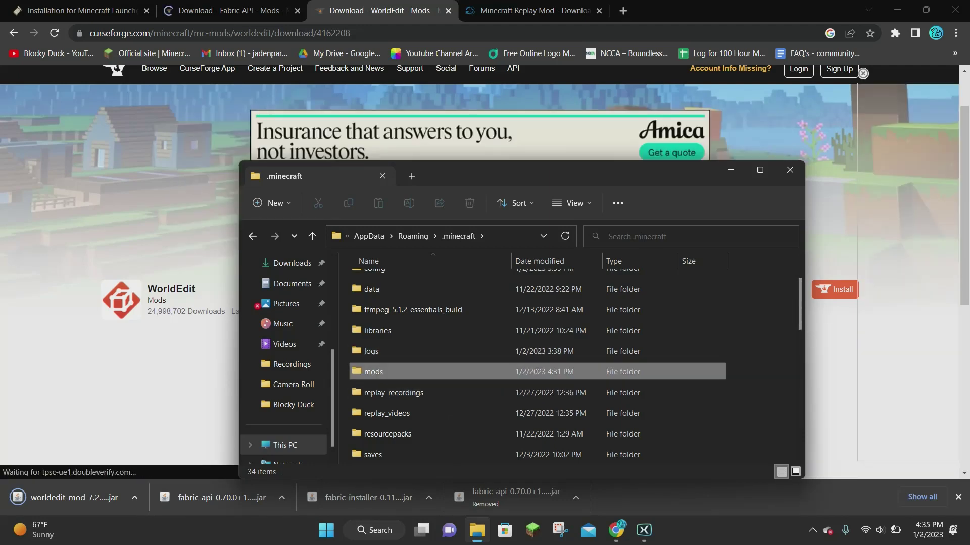
double_click(373, 372)
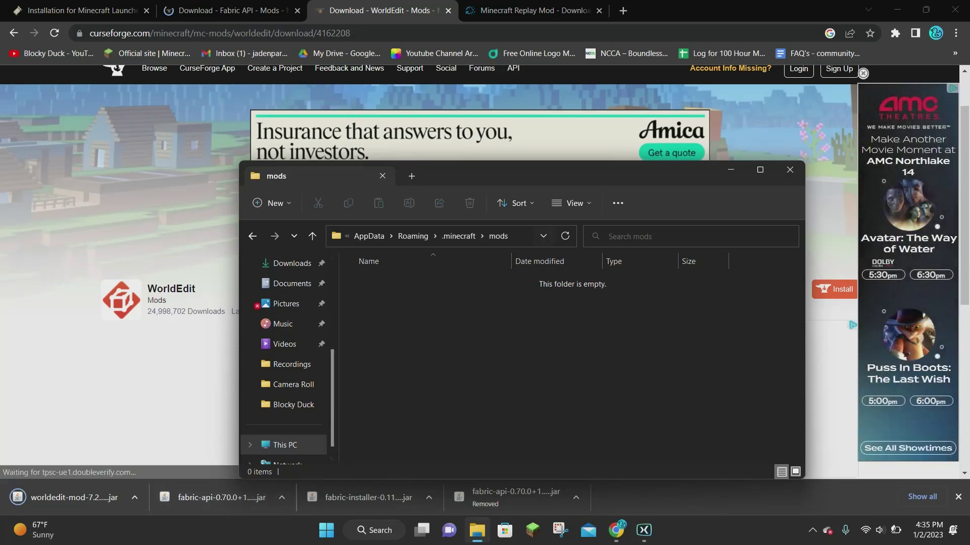
left_click_drag(560, 180, 559, 122)
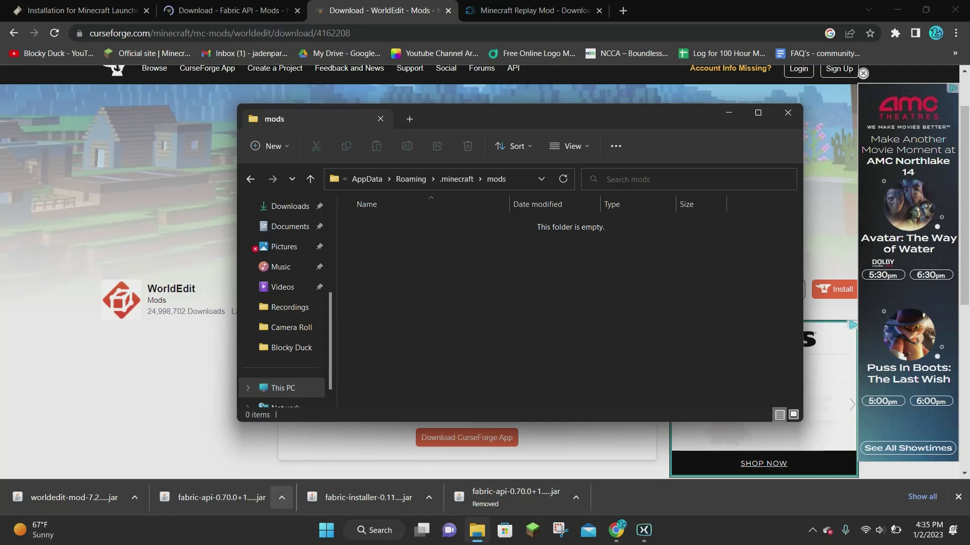
left_click(729, 113)
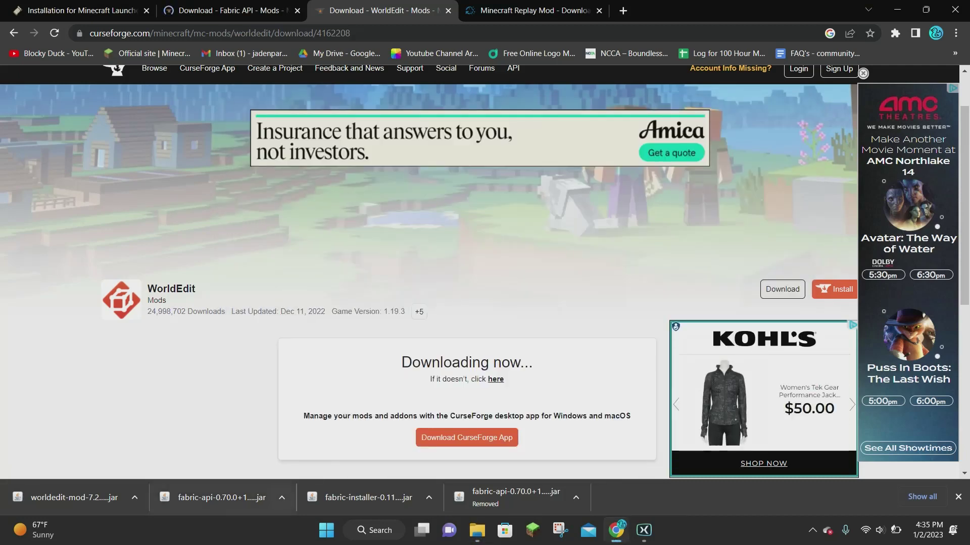
Show the fabric-api jar in the Downloads folder and bring back the mods window
left_click(282, 497)
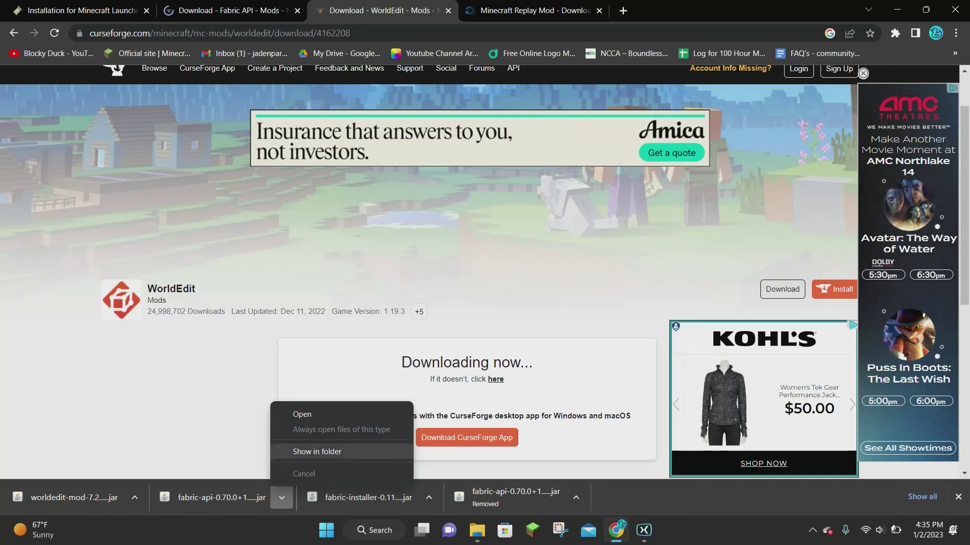
left_click(317, 451)
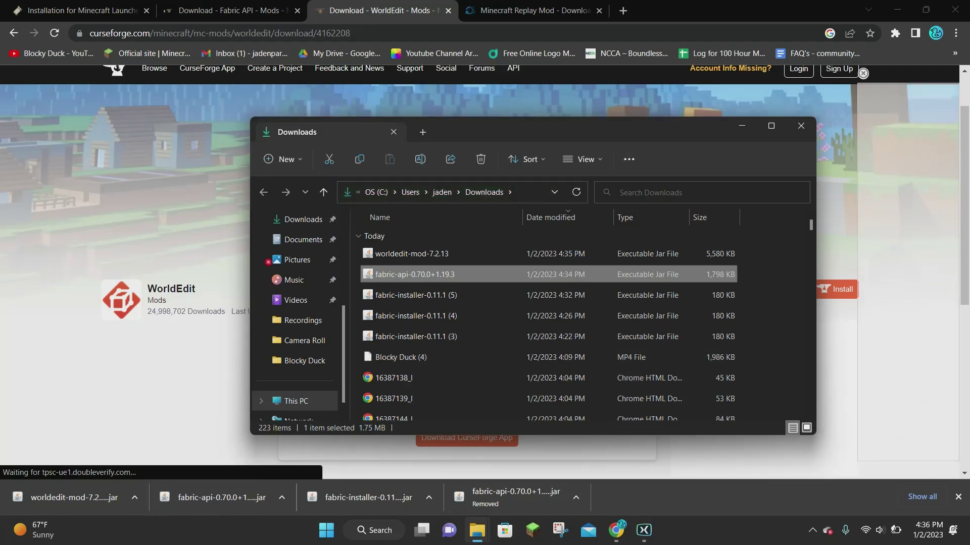
mouse_move(477, 530)
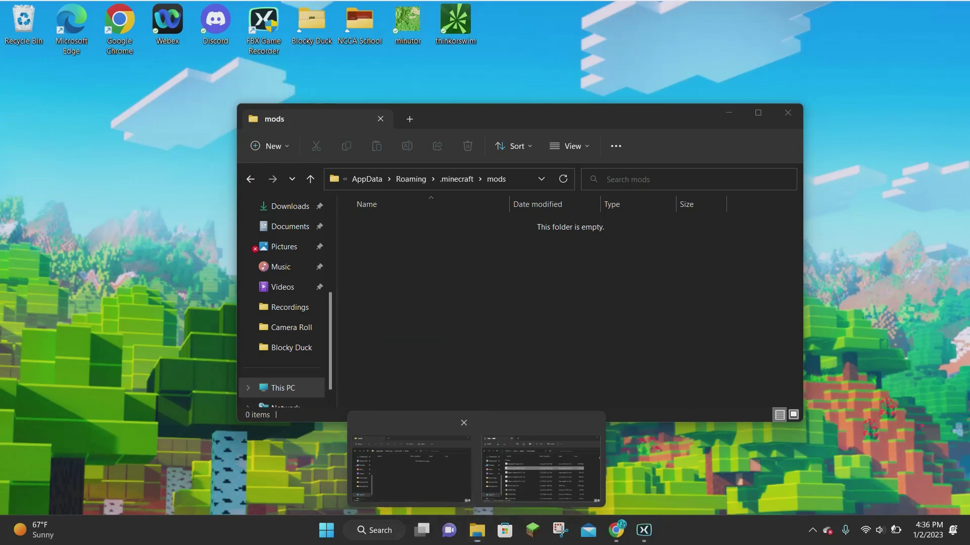
left_click(414, 454)
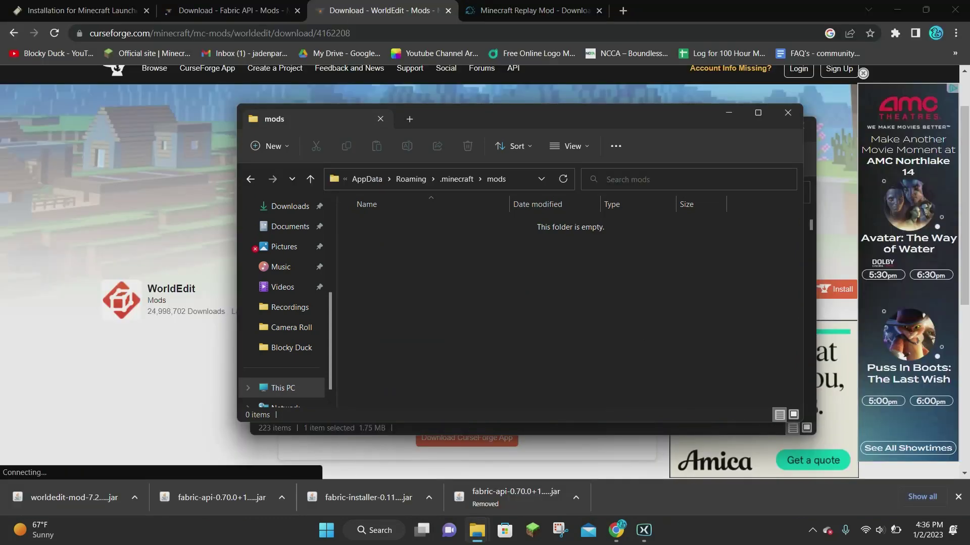
Put Downloads beside mods, move both jars into mods, and close both windows
left_click_drag(329, 118, 453, 200)
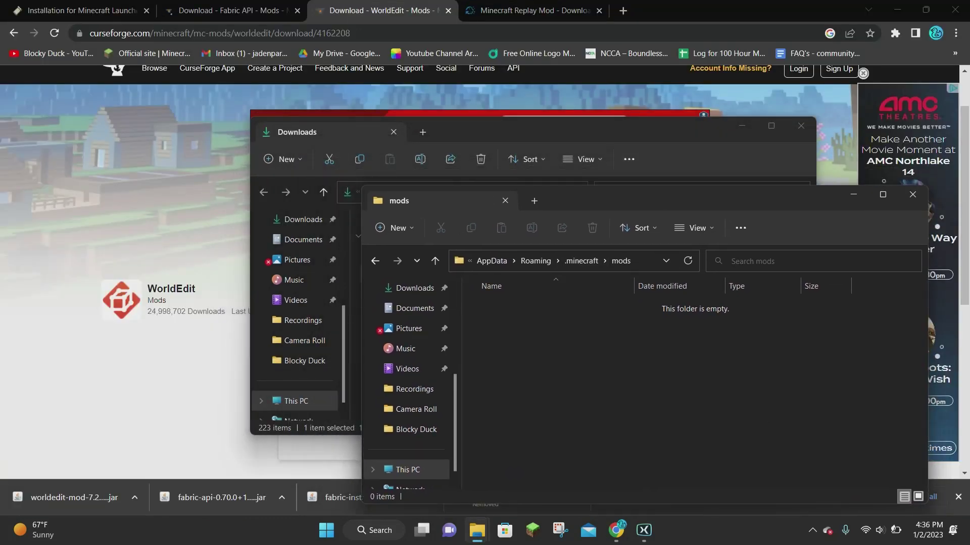
left_click_drag(660, 123, 466, 63)
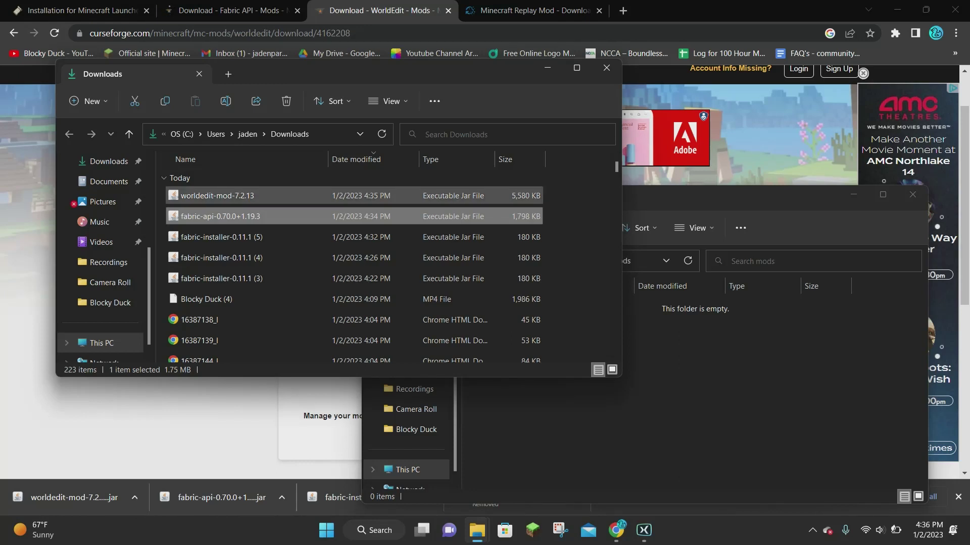
left_click(217, 195, "ctrl")
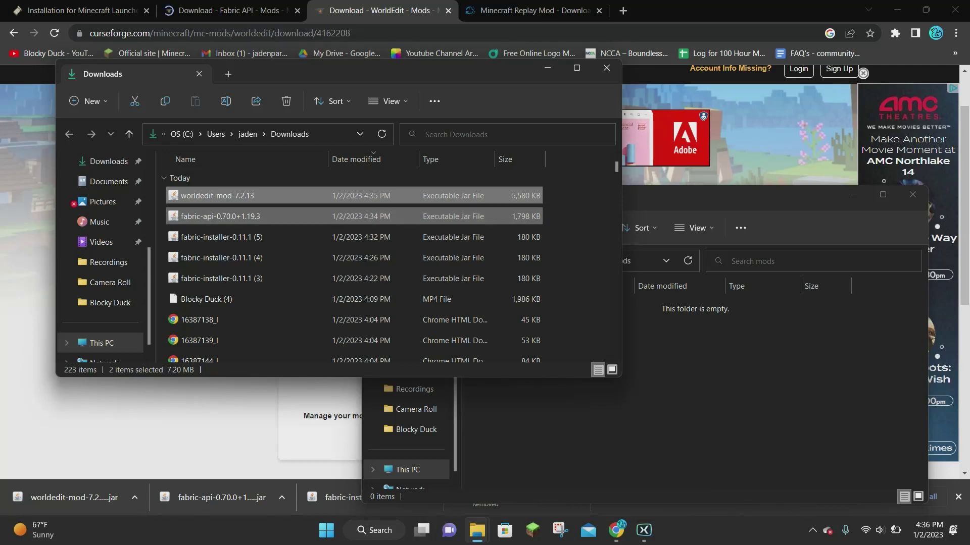
left_click_drag(535, 212, 703, 390)
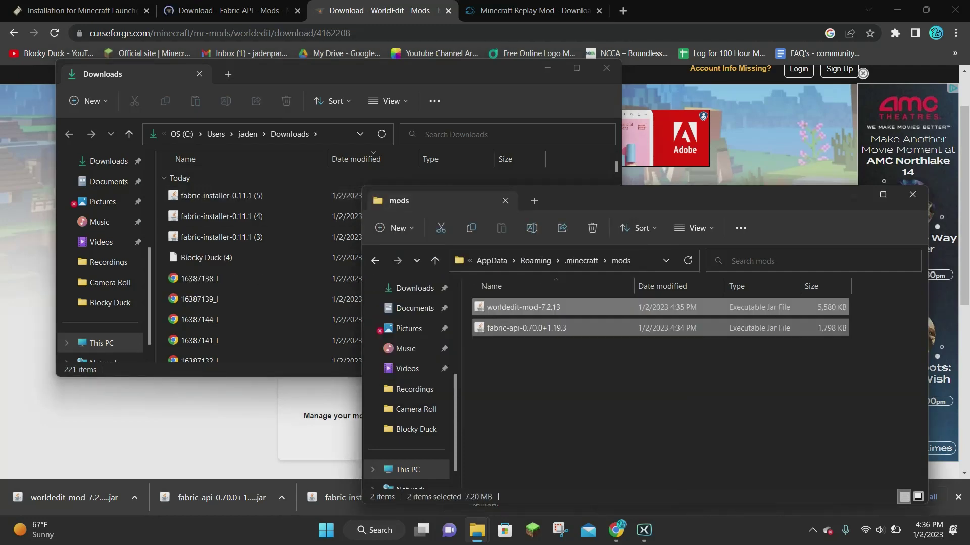
left_click(703, 390)
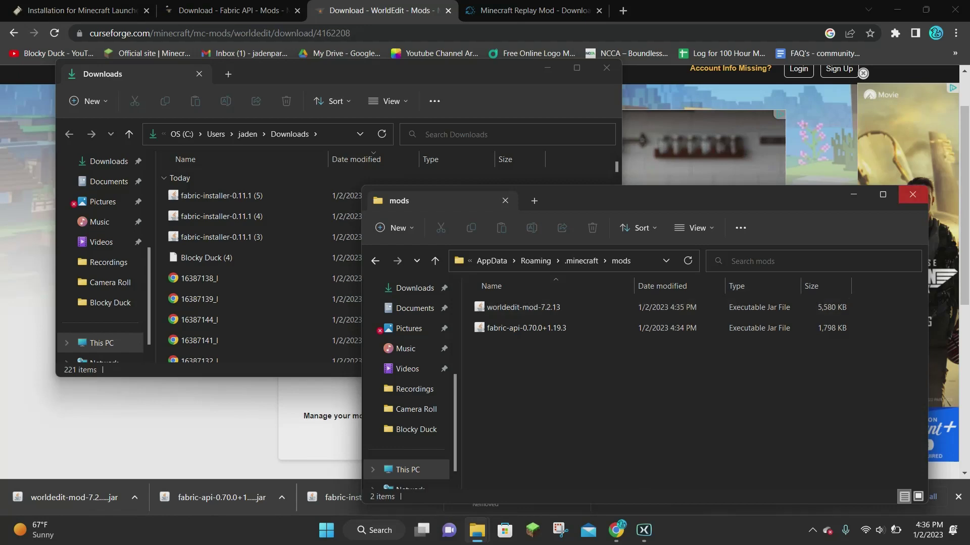
left_click(912, 194)
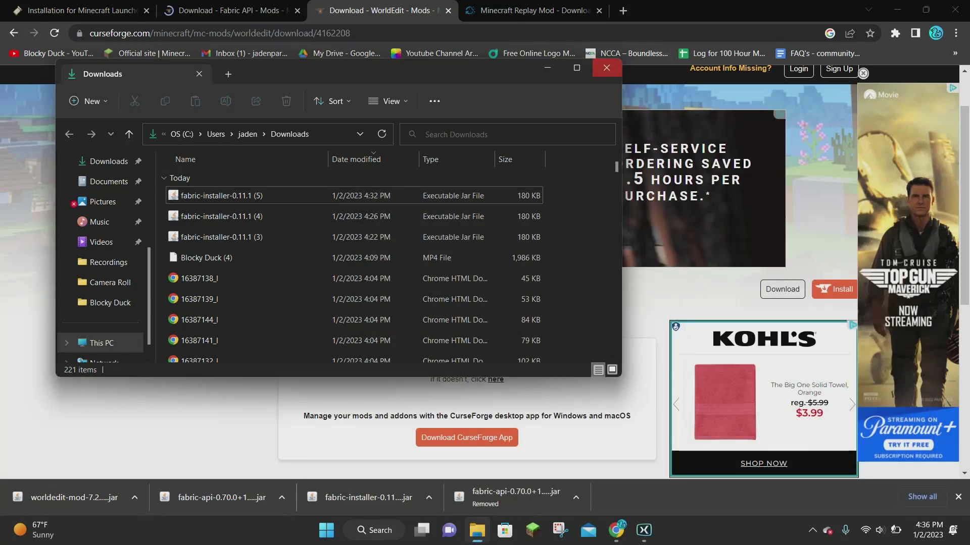
left_click(606, 68)
Minimize Chrome and open Minecraft Launcher with fabric-loader-1.19.3 selected
left_click(897, 10)
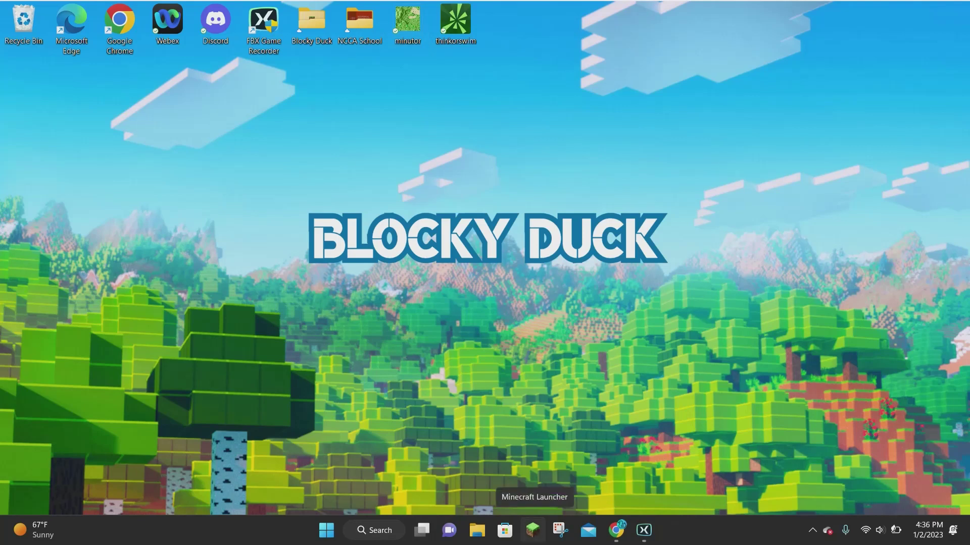
left_click(532, 530)
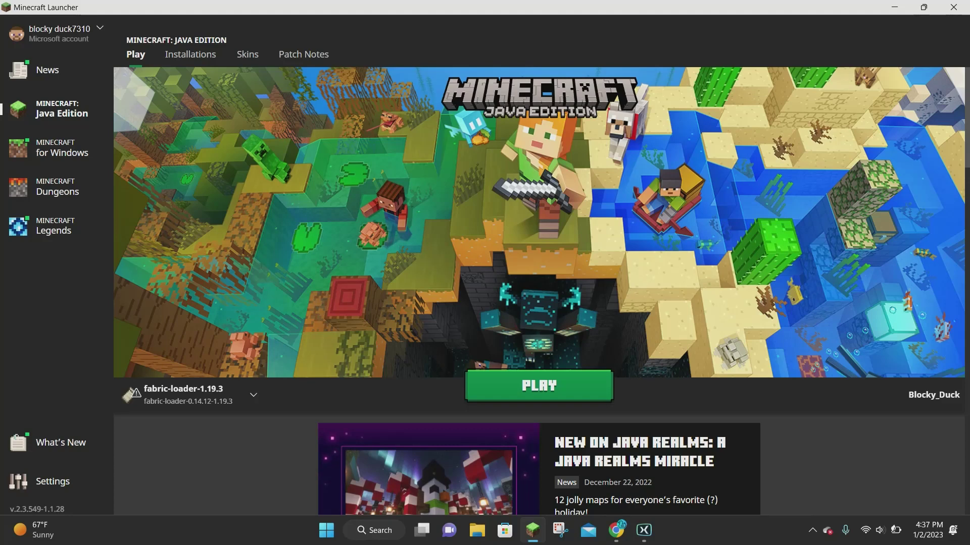
mouse_move(132, 395)
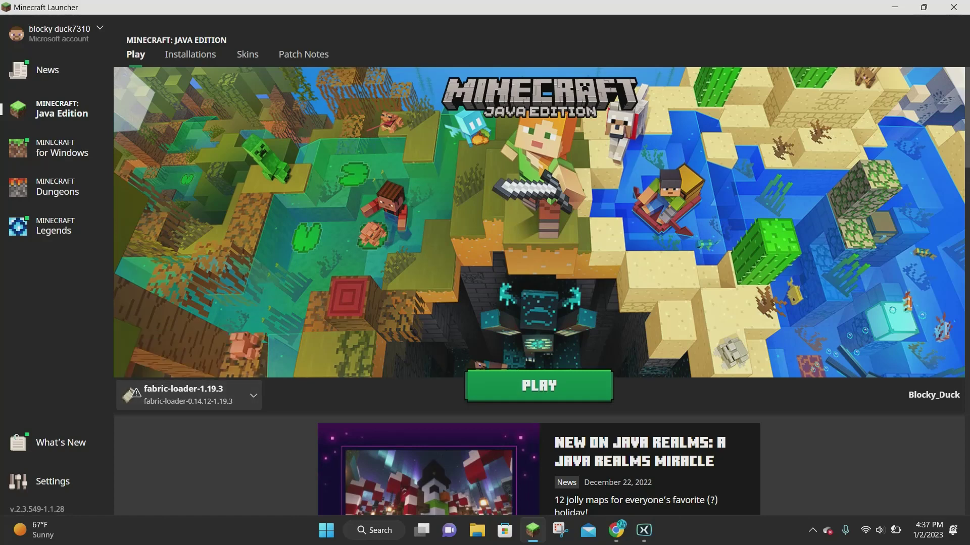
Play fabric-loader-1.19.3, accepting the 'I understand the risks' modded-installation warning
left_click(539, 387)
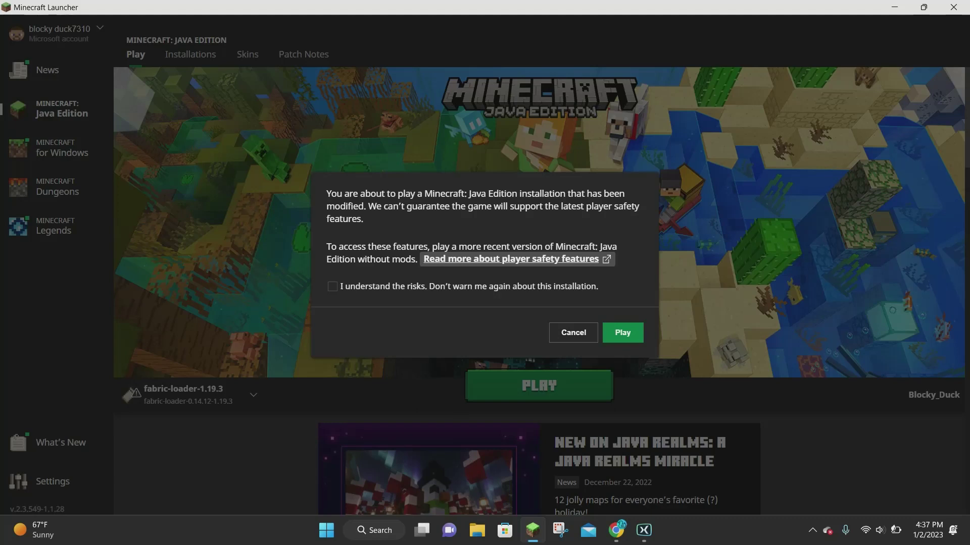
left_click(331, 286)
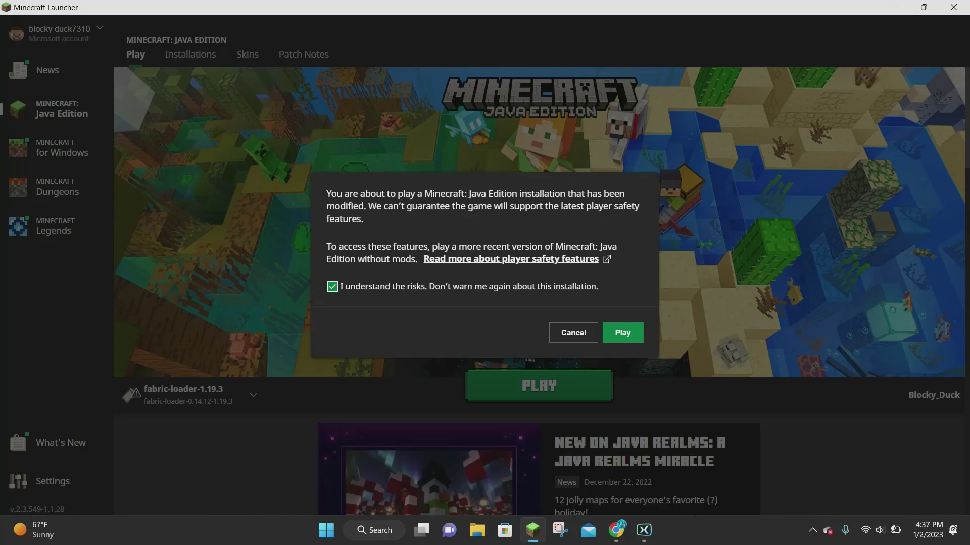
left_click(623, 332)
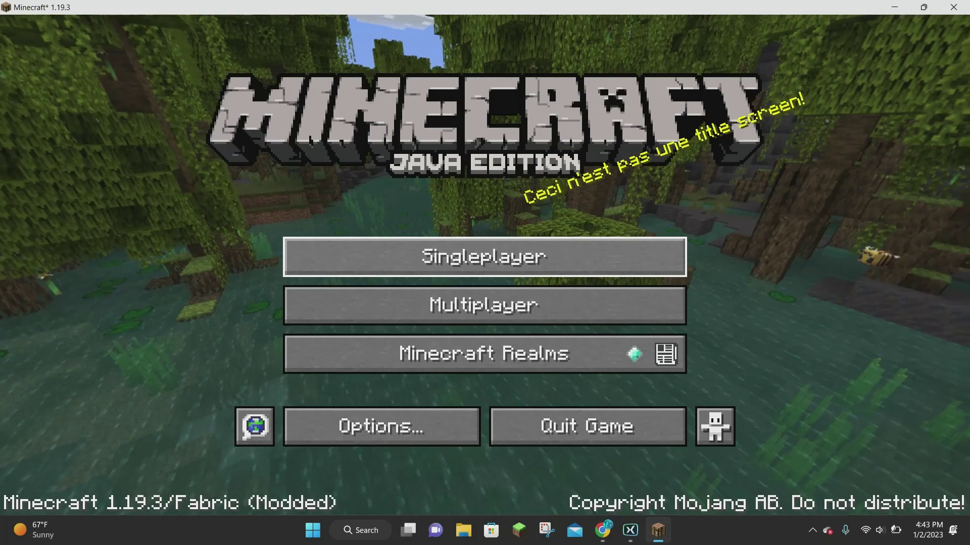
Load the Blocky Duck's City singleplayer world and run //wand to receive the wooden-axe wand
left_click(484, 256)
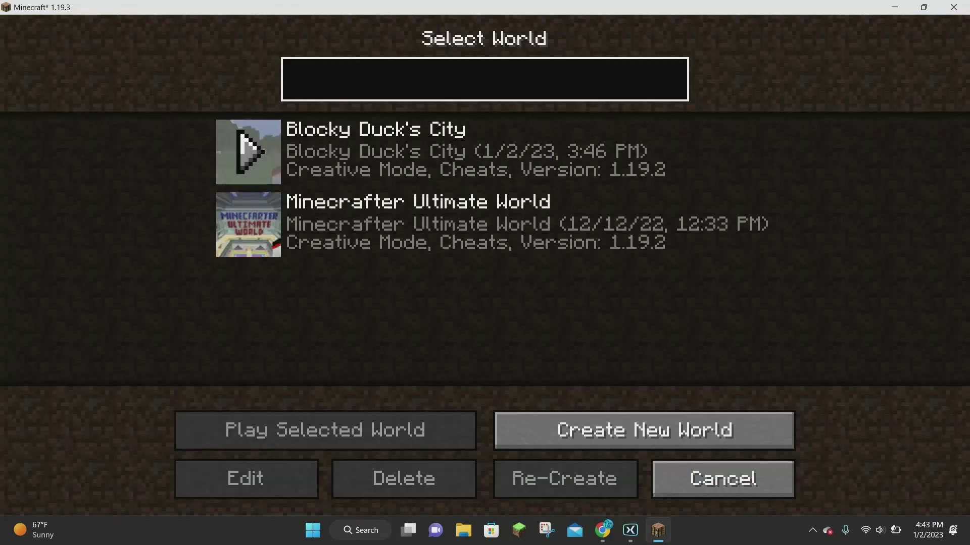
left_click(248, 152)
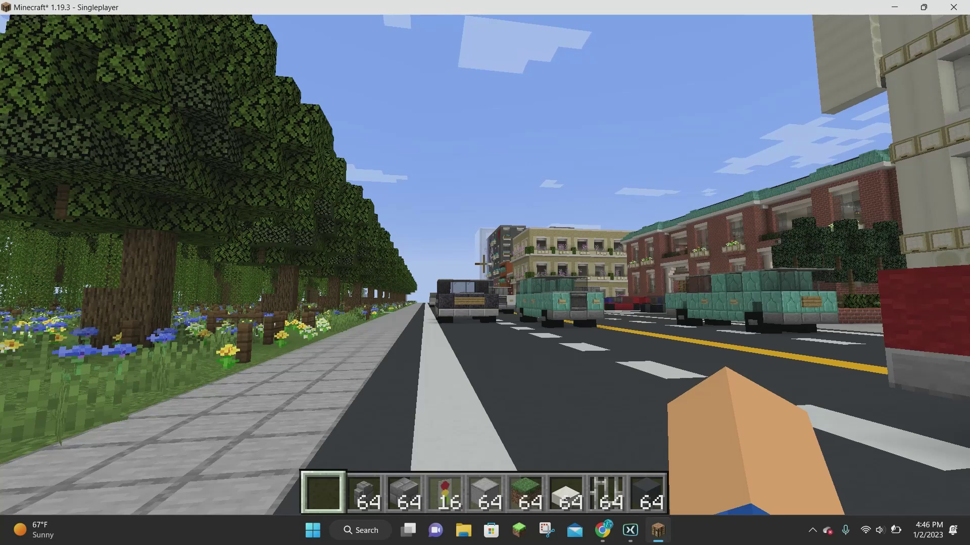
key("slash")
type("/br")
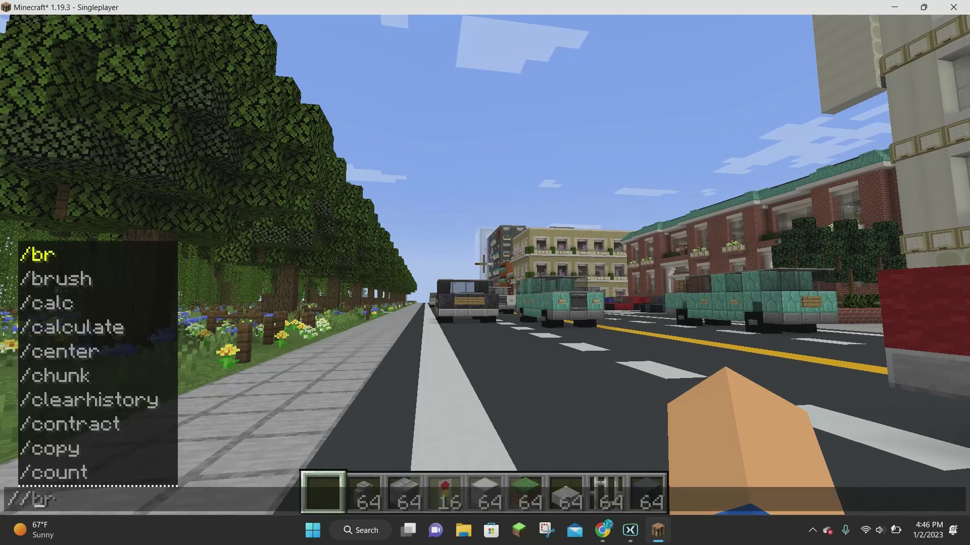
key("BackSpace")
key("BackSpace")
type("wand")
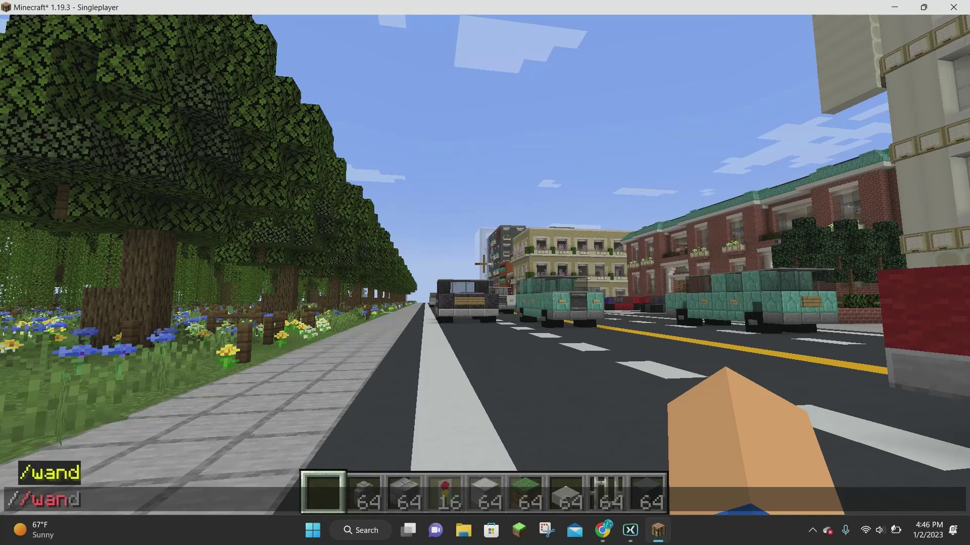
key("Return")
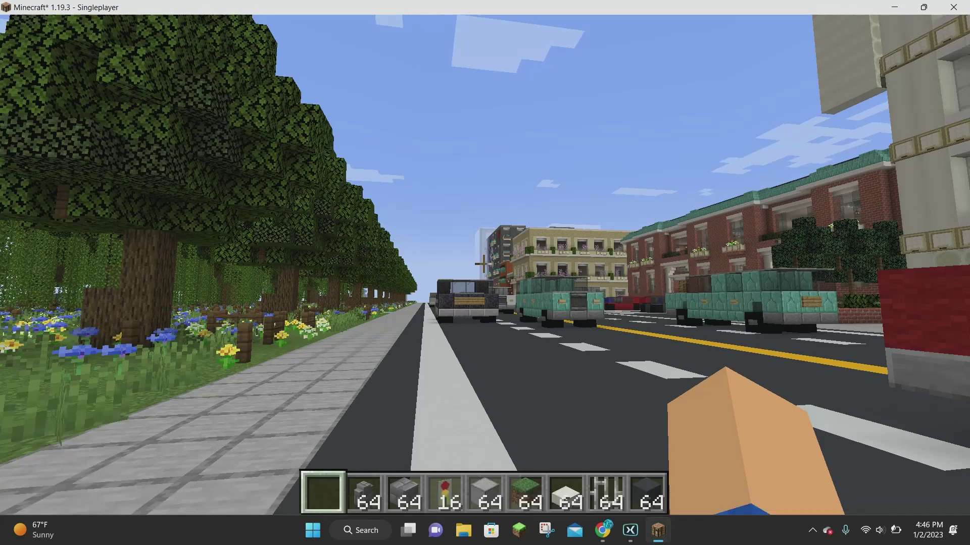